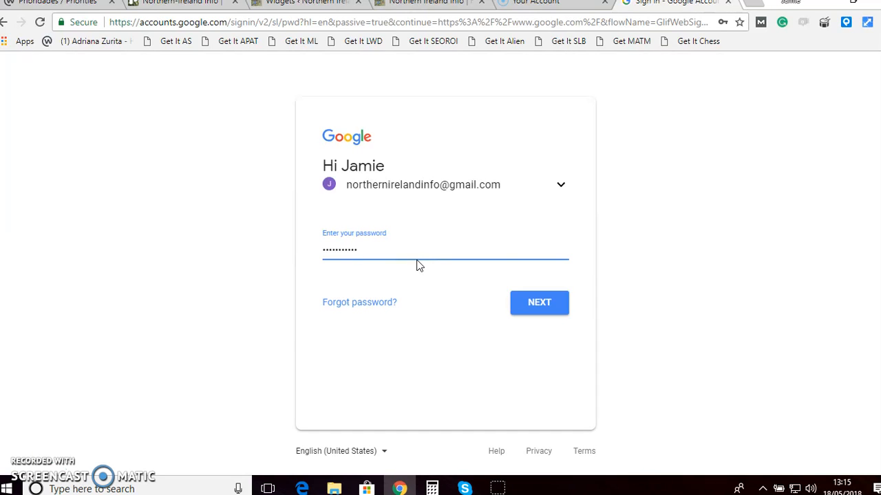
# Submit the Google account sign-in and search the web for "google console"
pyautogui.click(519, 307)
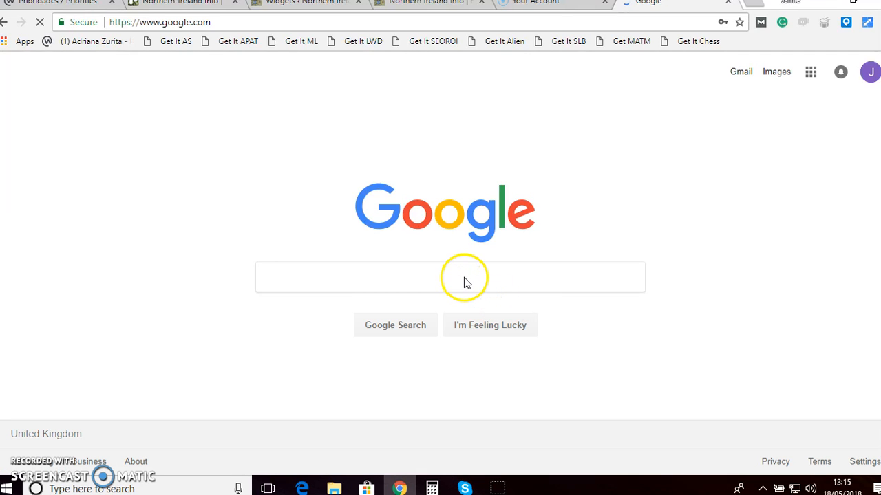
pyautogui.click(441, 278)
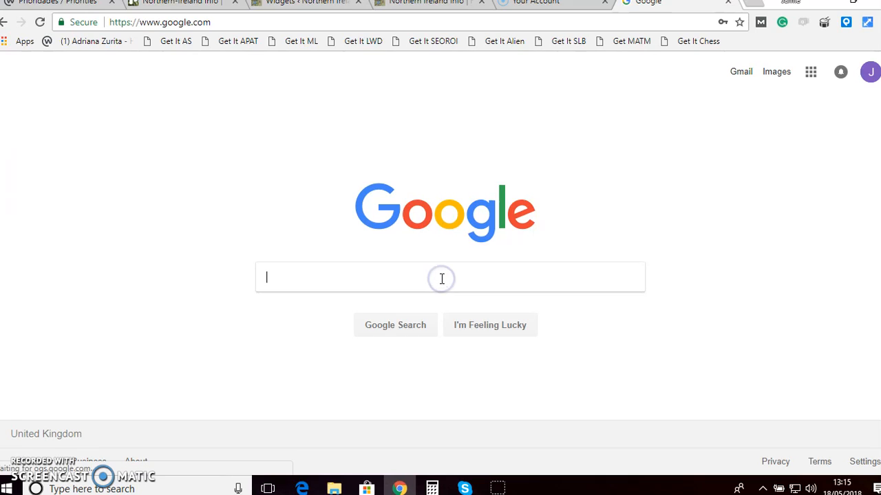
pyautogui.write('google')
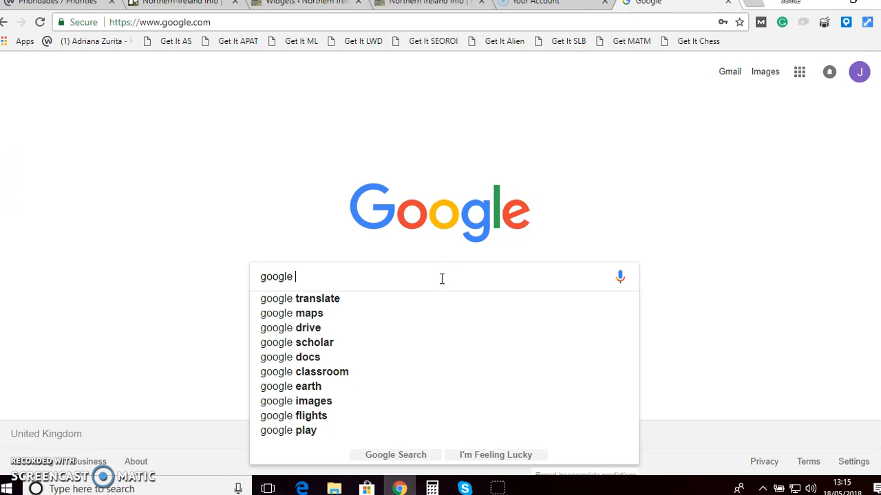
pyautogui.write(' console')
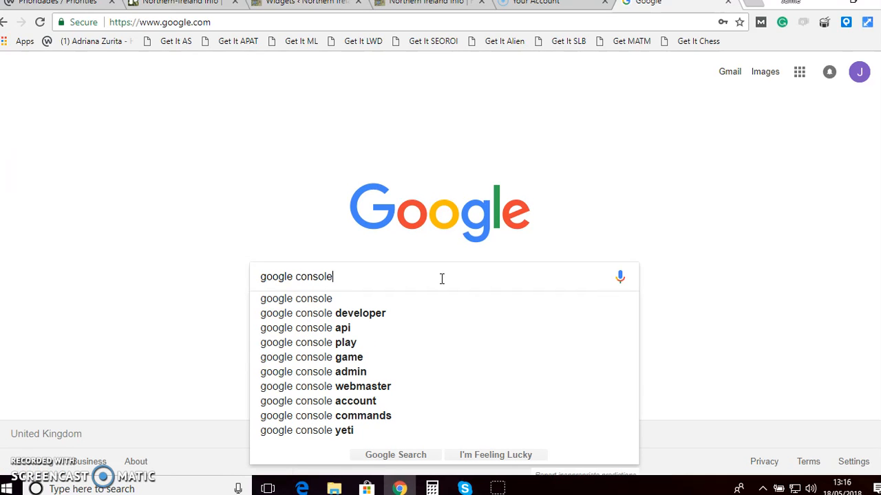
pyautogui.press('Return')
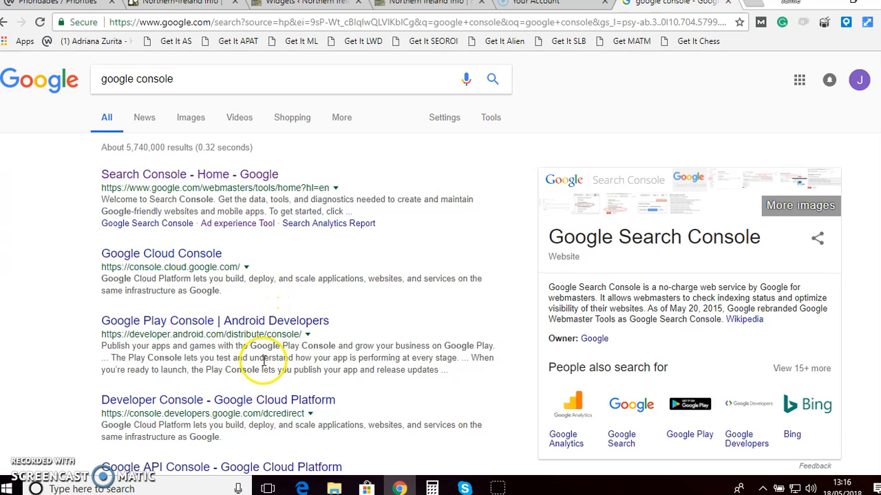
# Open the Search Console home page from the search results and verify the sign-in with the account password
pyautogui.scroll(-3, 267, 390)
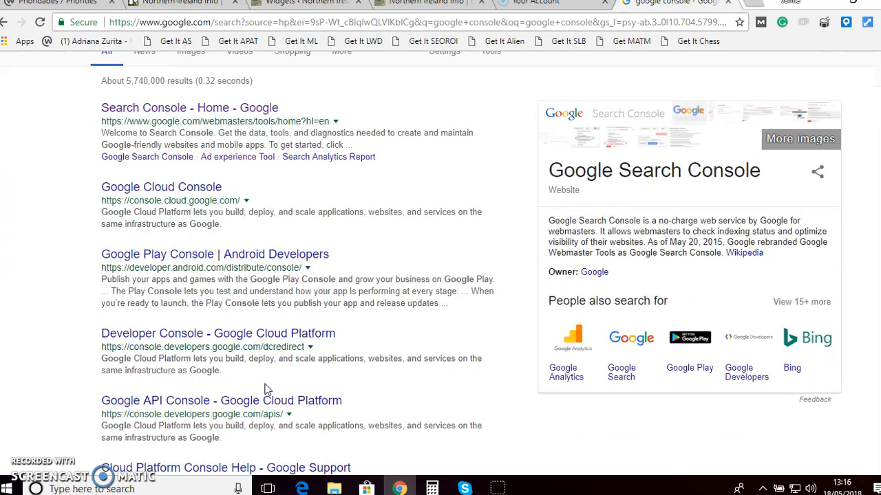
pyautogui.scroll(3, 267, 389)
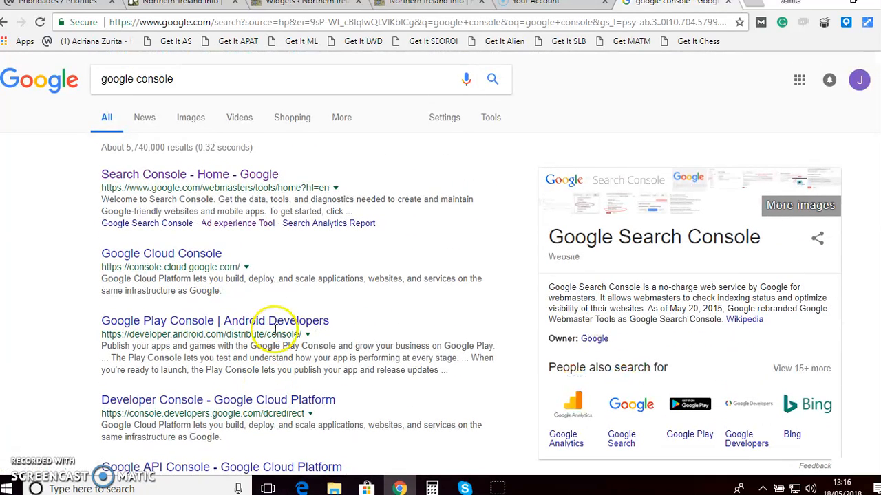
pyautogui.click(222, 178)
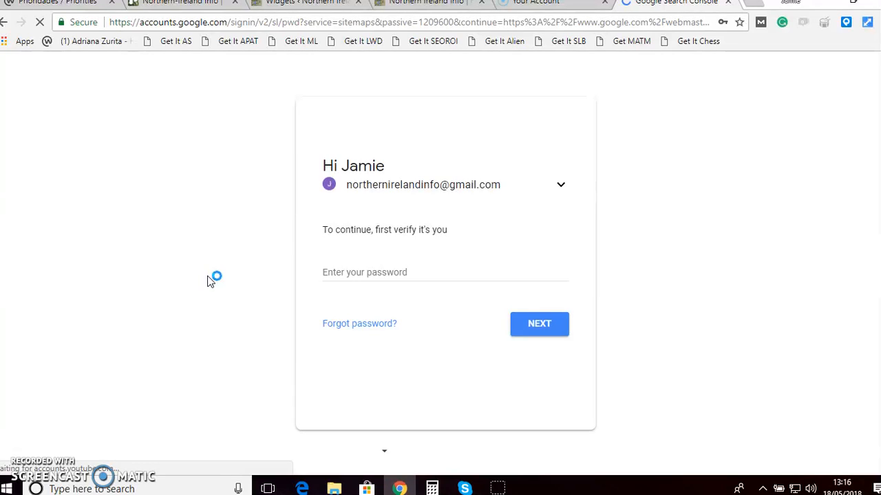
pyautogui.click(320, 274)
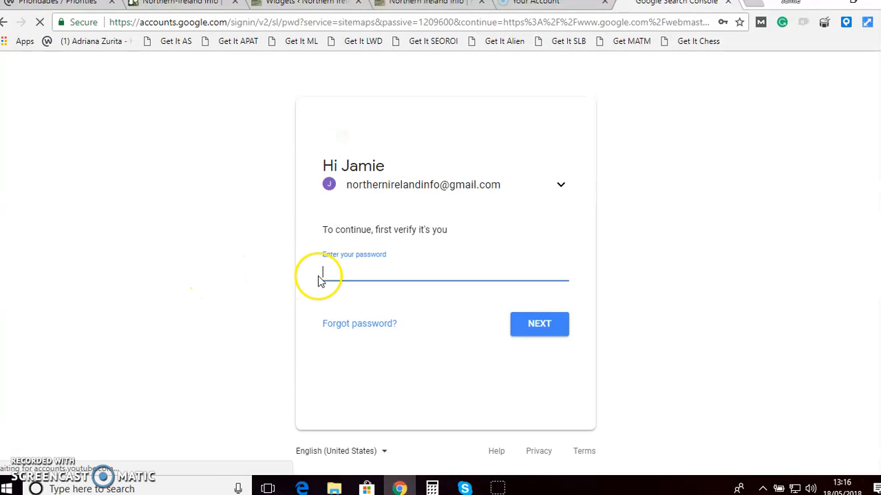
pyautogui.write('••')
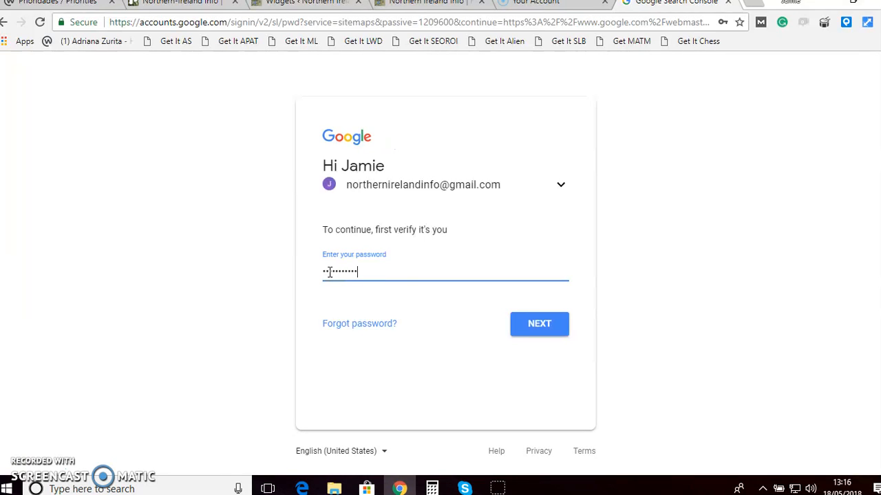
pyautogui.click(536, 324)
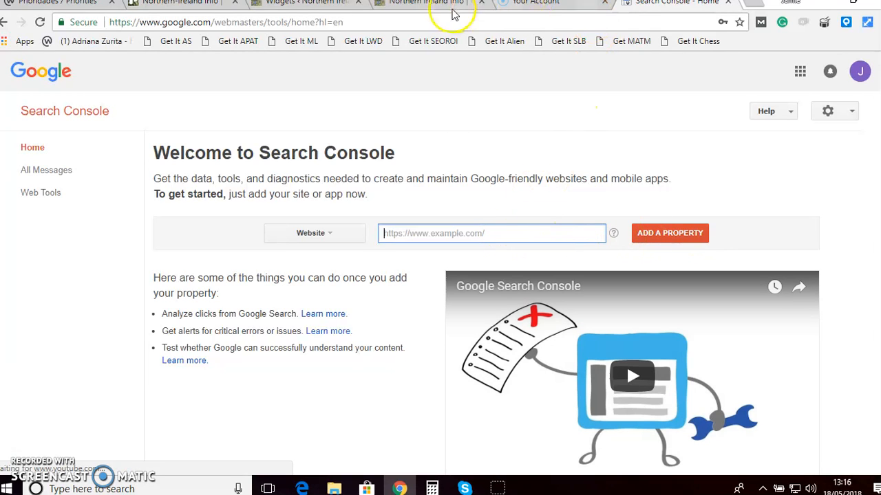
# Switch to the Northern Ireland Info home page and copy its web address
pyautogui.click(403, 7)
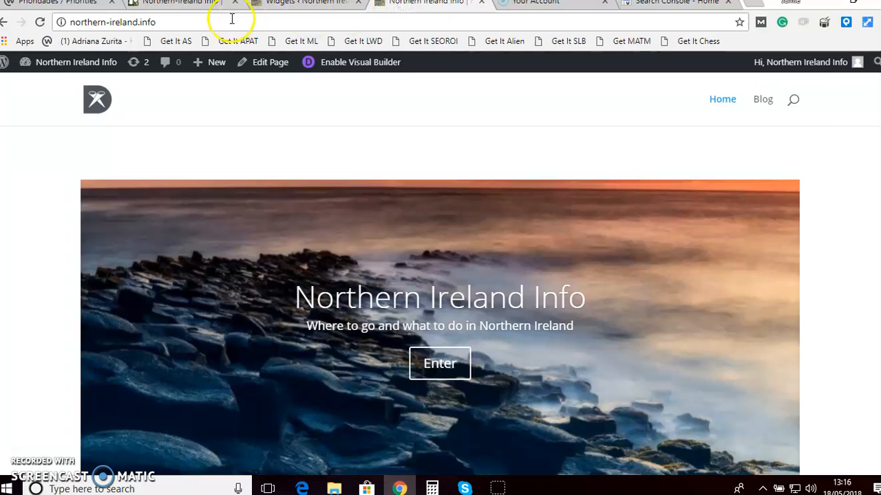
pyautogui.click(122, 21)
pyautogui.hotkey('ctrl', 'c')
pyautogui.rightClick(132, 22)
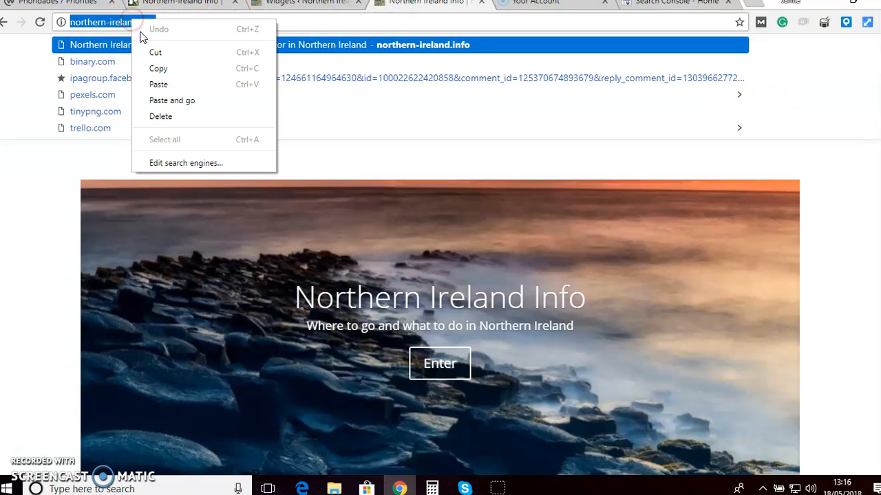
pyautogui.click(159, 68)
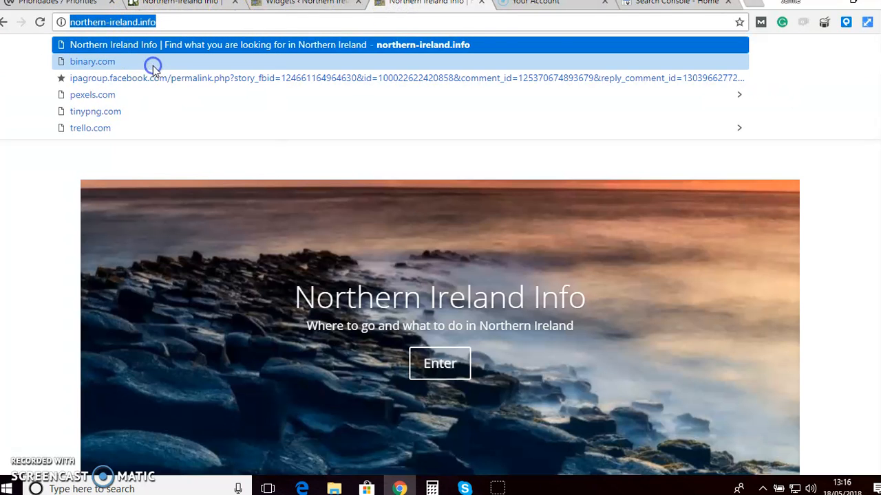
pyautogui.click(654, 7)
pyautogui.click(445, 233)
pyautogui.rightClick(447, 234)
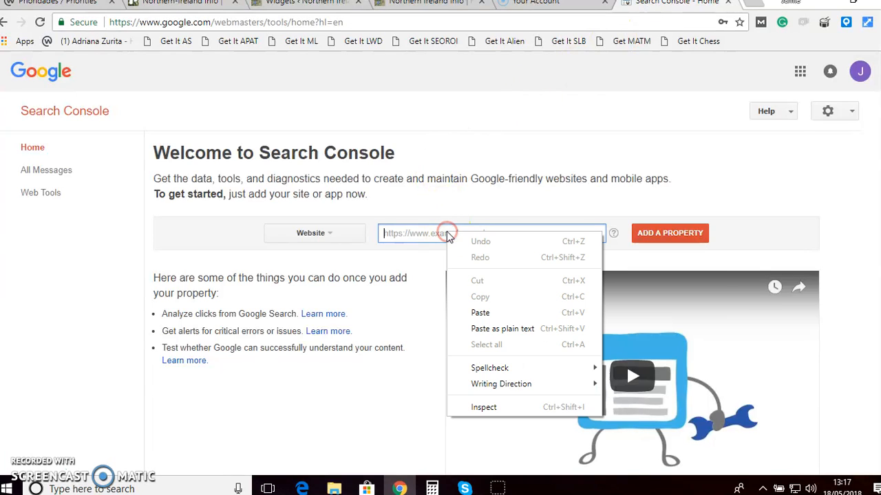
pyautogui.click(487, 313)
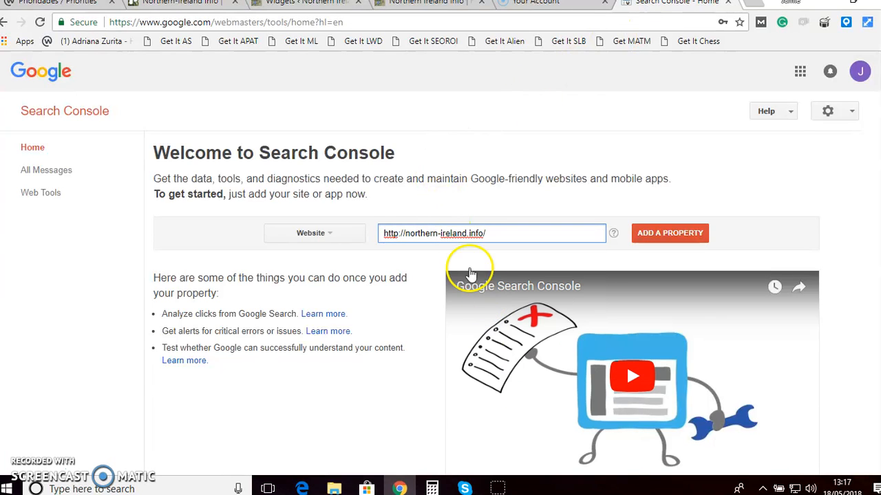
pyautogui.click(653, 237)
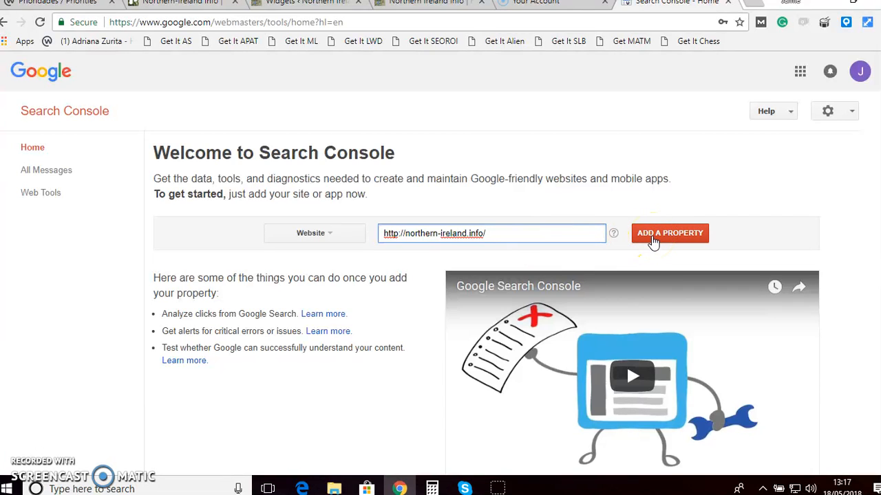
pyautogui.click(652, 240)
pyautogui.click(553, 236)
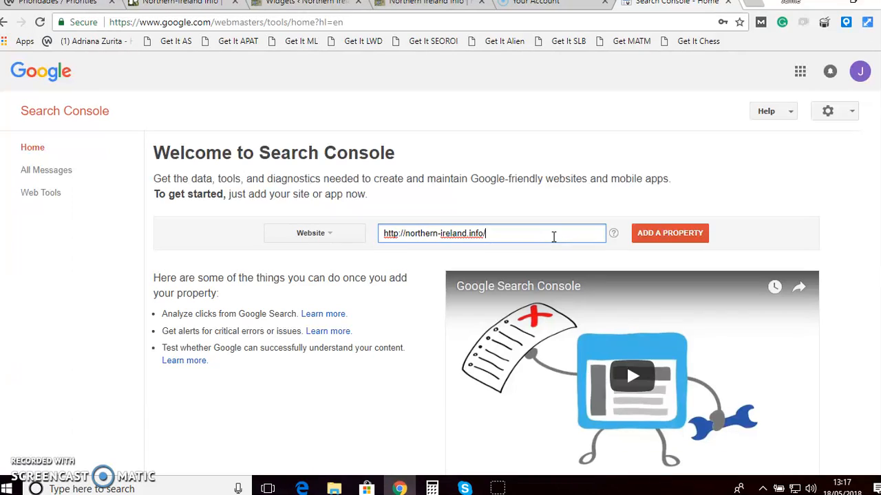
pyautogui.click(568, 238)
pyautogui.click(673, 240)
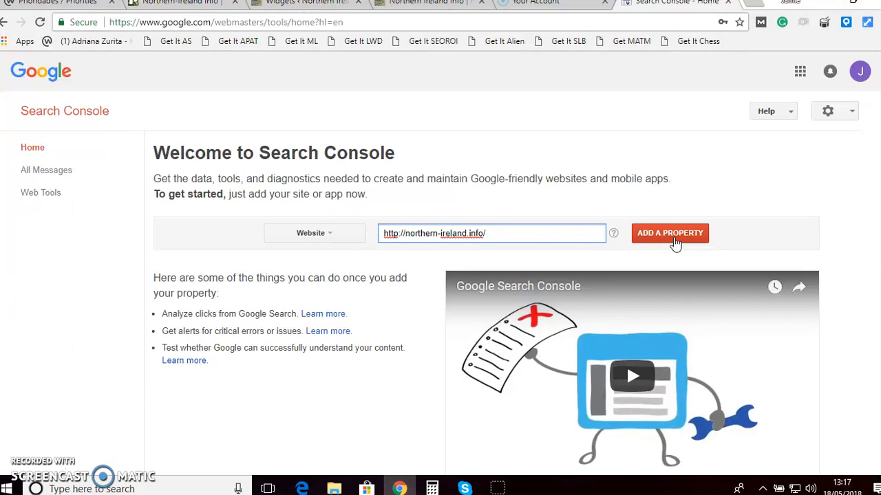
pyautogui.click(631, 236)
pyautogui.click(489, 236)
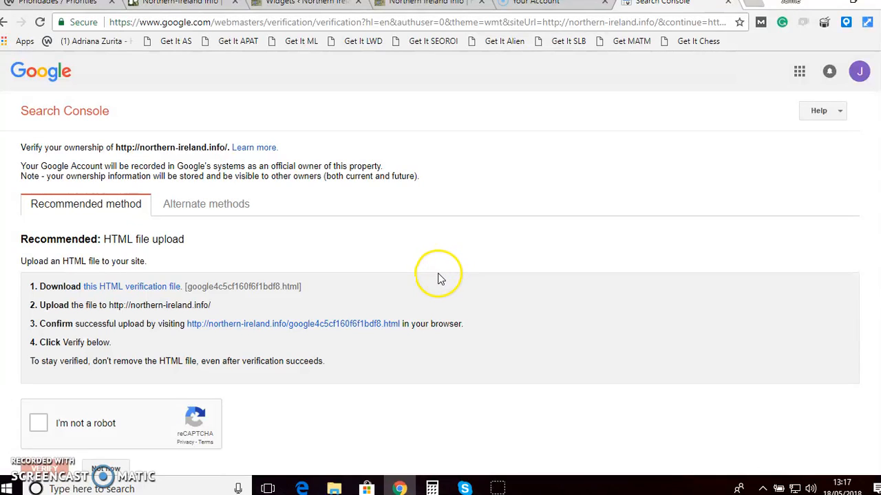
# Choose the alternate HTML tag method for verifying site ownership and copy the google-site-verification meta tag
pyautogui.scroll(-1, 440, 279)
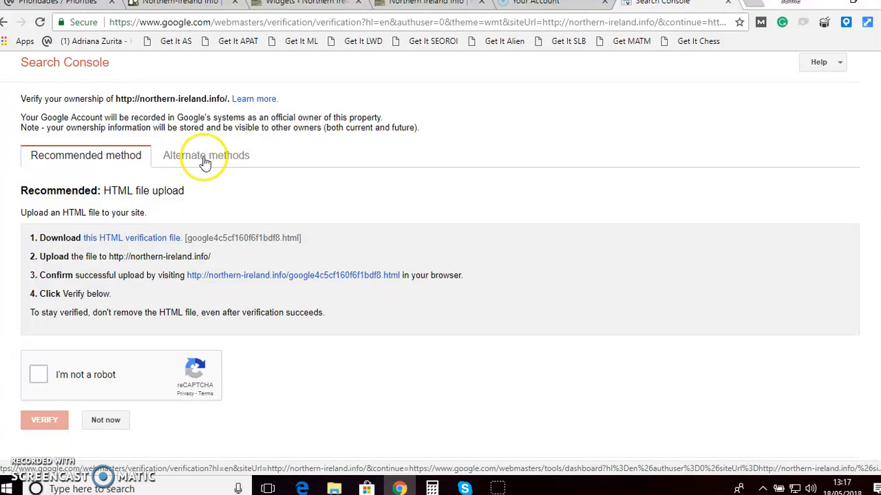
pyautogui.click(234, 158)
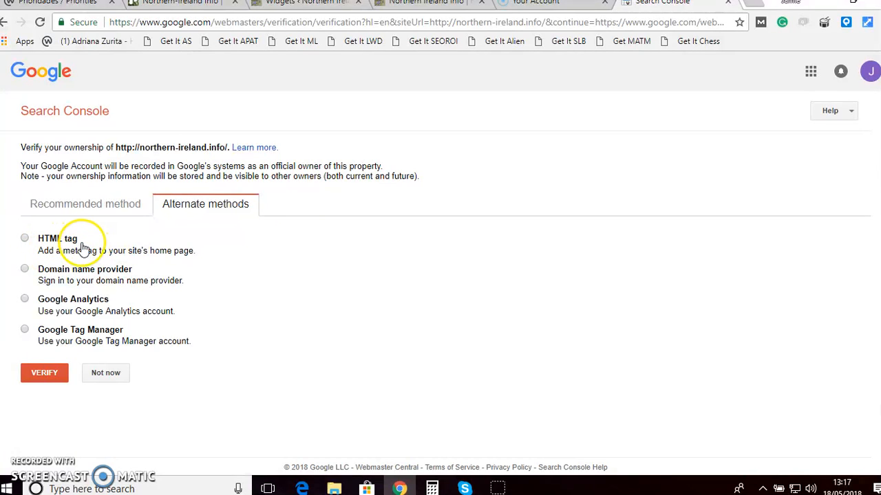
pyautogui.click(25, 238)
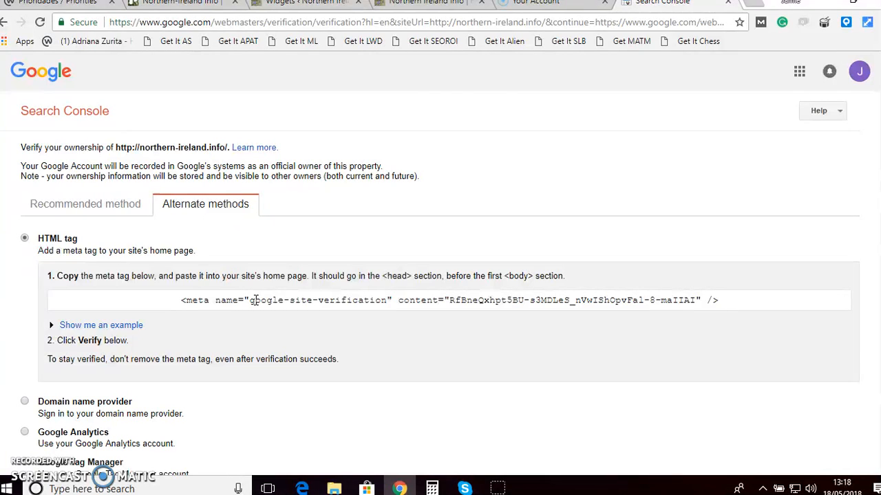
pyautogui.click(358, 301)
pyautogui.rightClick(358, 302)
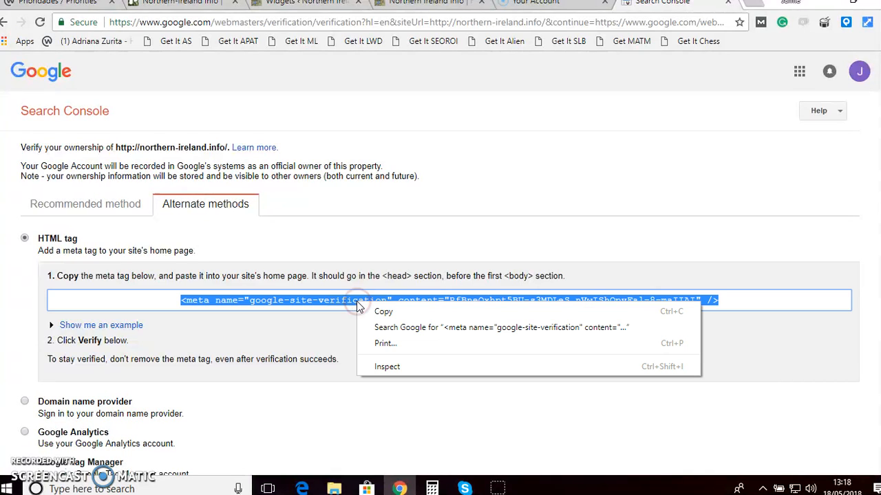
pyautogui.click(382, 311)
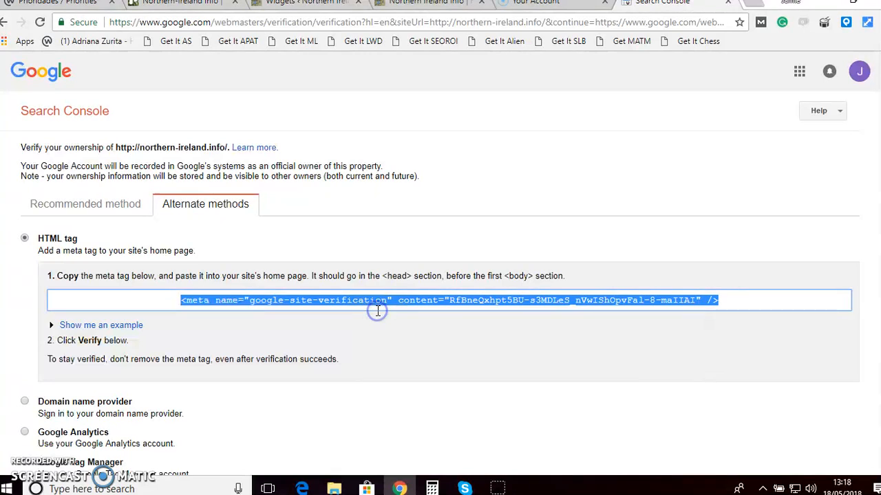
# In the site's WordPress admin, open the Divi theme's header.php in the theme editor, accepting the direct-editing warning
pyautogui.click(275, 6)
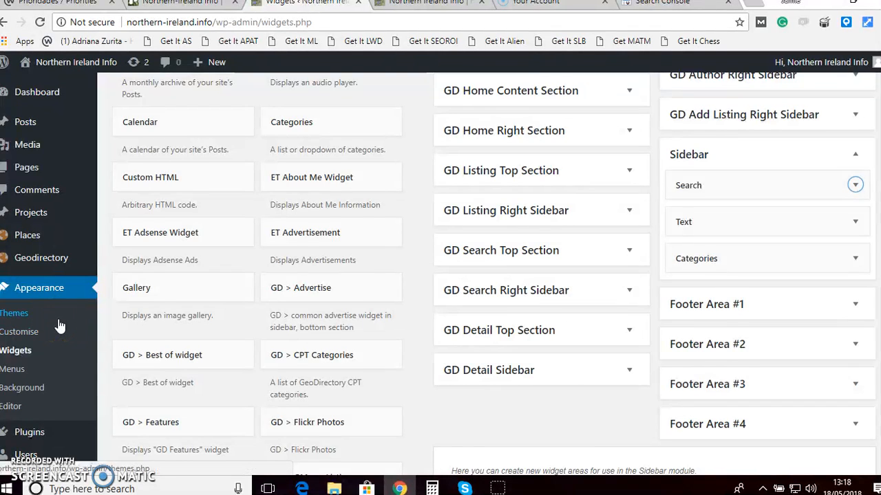
pyautogui.scroll(-1, 41, 351)
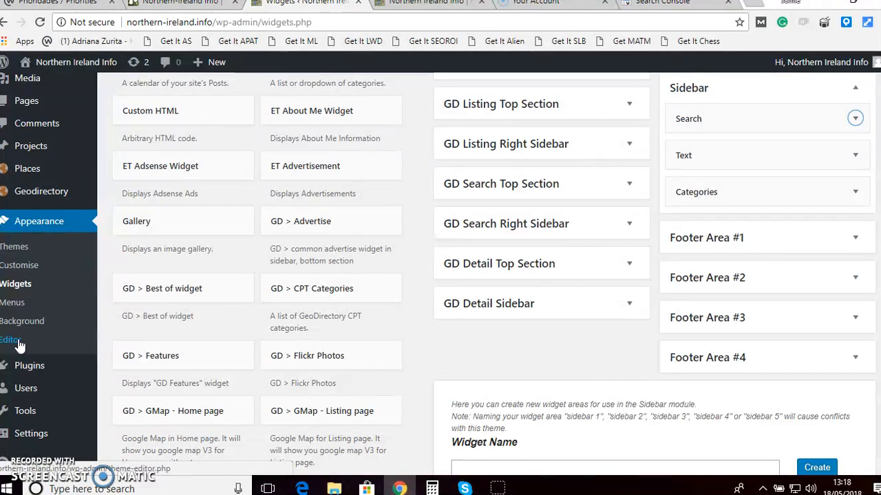
pyautogui.click(19, 340)
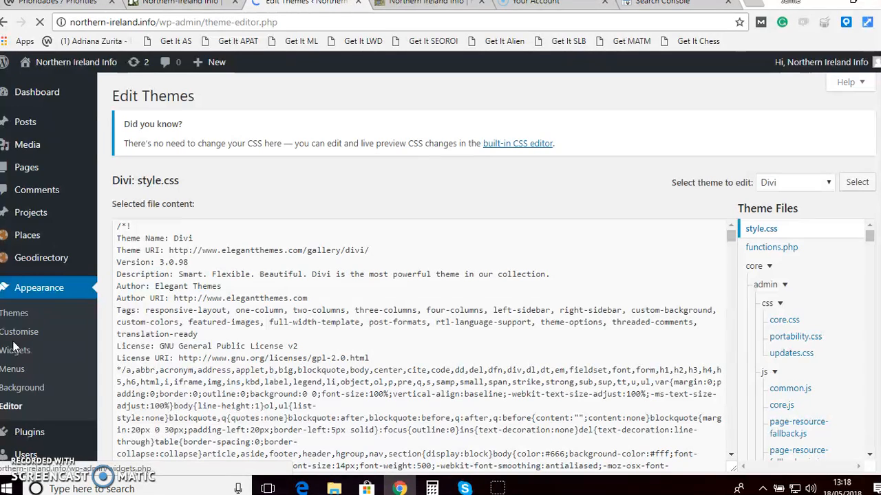
pyautogui.click(16, 349)
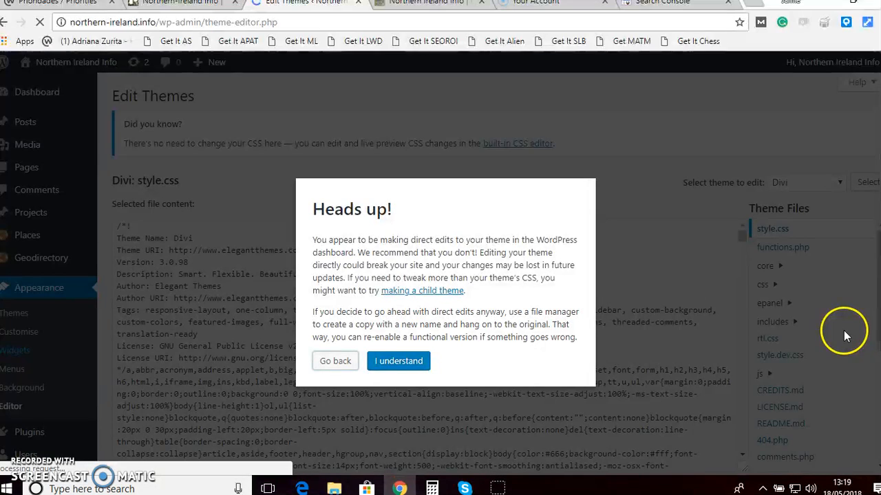
pyautogui.click(407, 365)
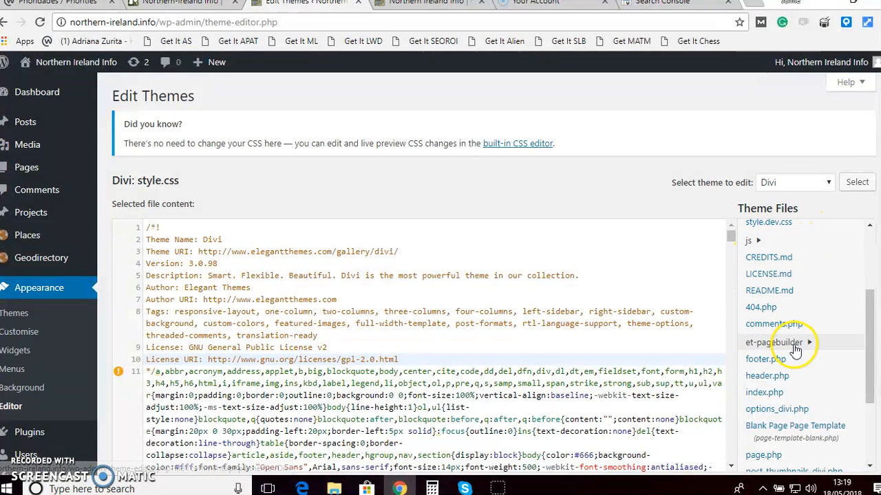
pyautogui.click(769, 381)
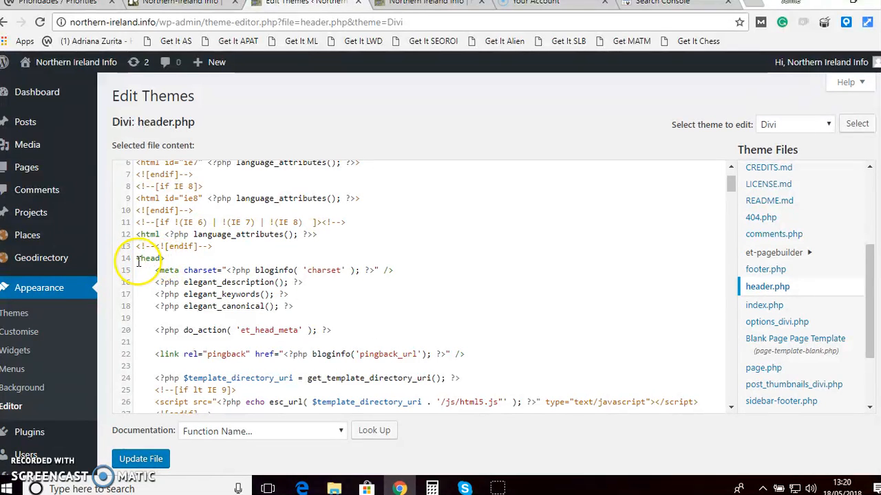
# Paste the google-site-verification meta tag with its verification token on a new line after <head> in header.php and update the file
pyautogui.click(191, 258)
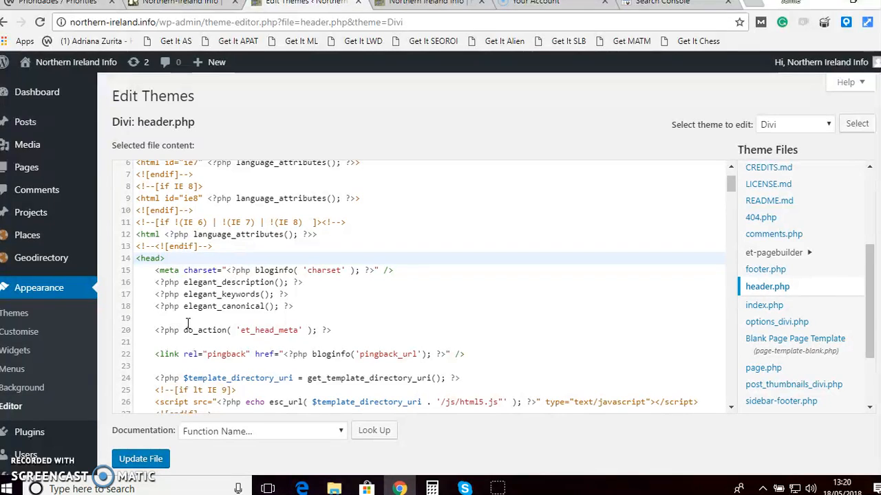
pyautogui.press('Return')
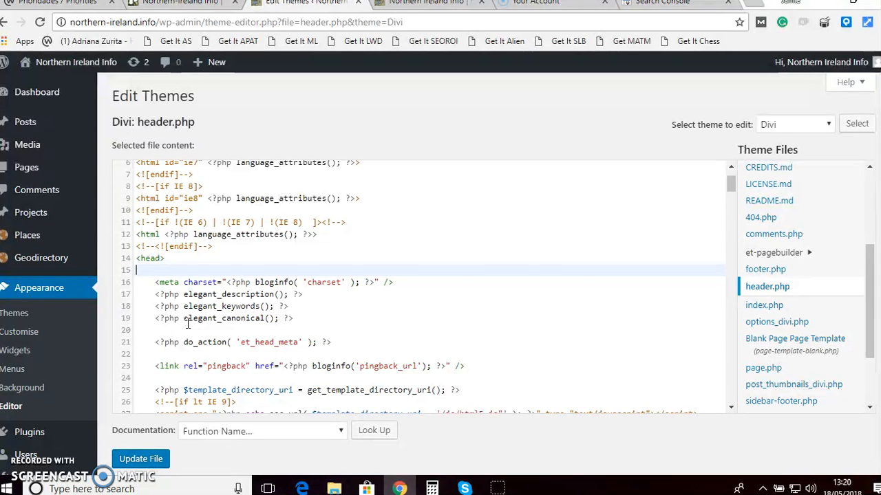
pyautogui.hotkey('ctrl', 'v')
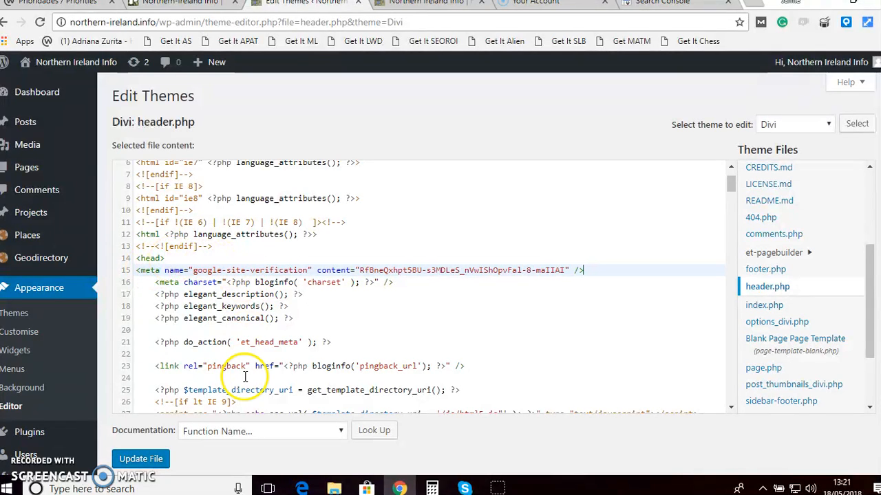
pyautogui.scroll(-1, 137, 457)
pyautogui.click(140, 394)
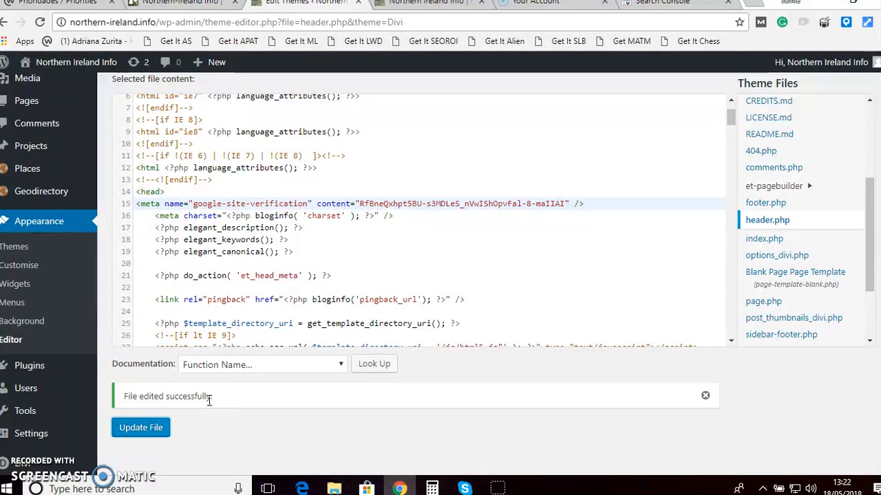
pyautogui.click(690, 6)
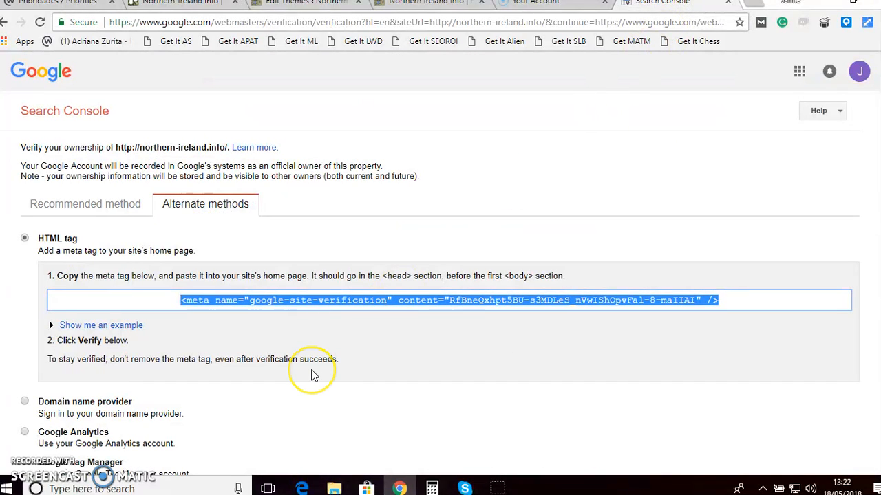
pyautogui.scroll(-2, 311, 374)
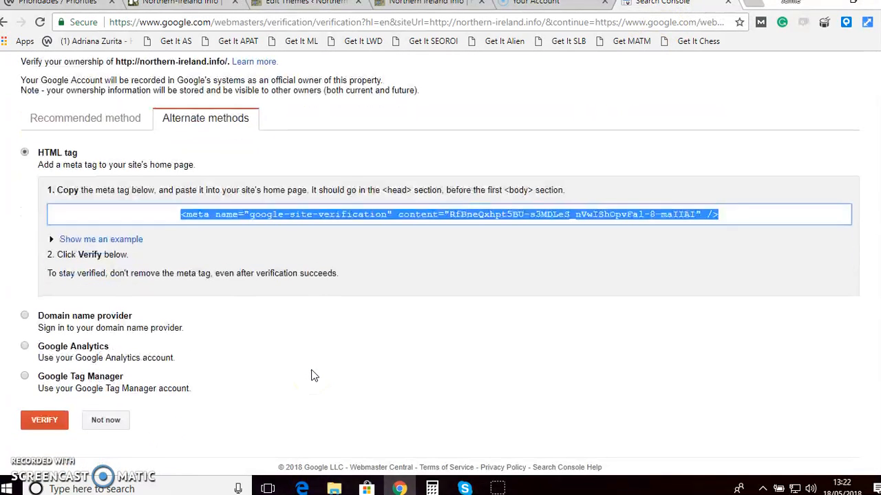
pyautogui.click(48, 421)
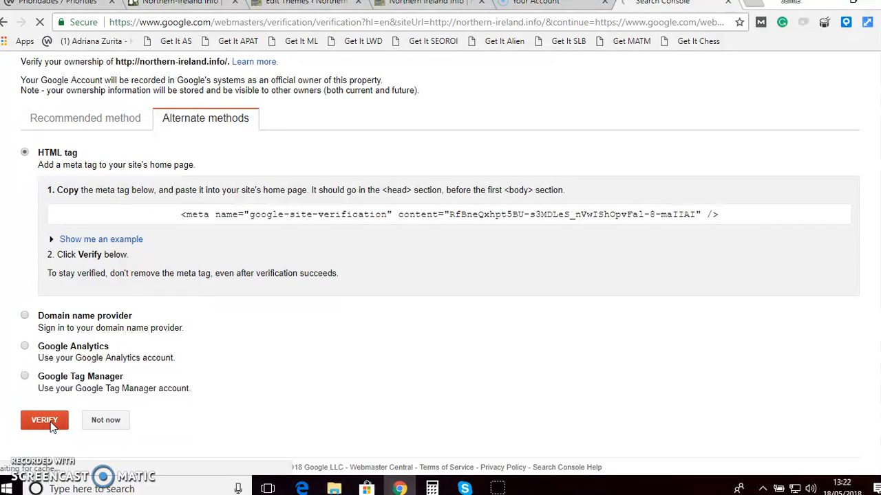
pyautogui.click(101, 421)
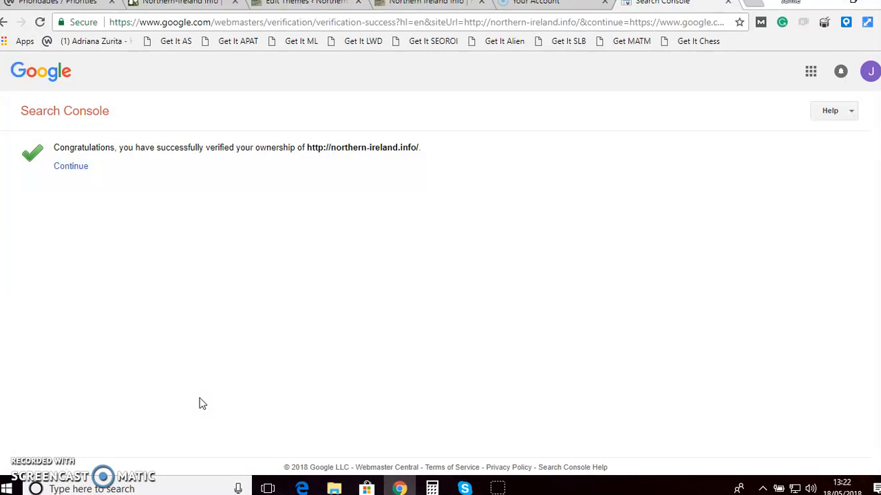
pyautogui.click(73, 168)
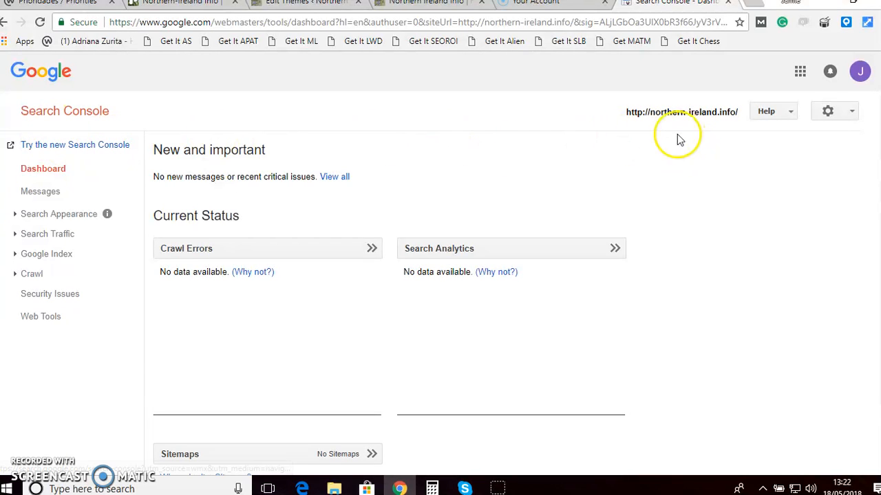
pyautogui.click(42, 113)
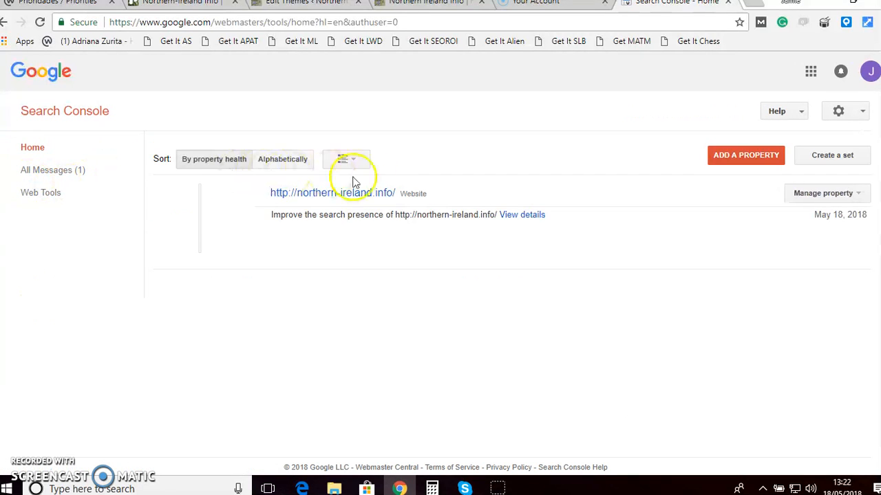
pyautogui.click(740, 155)
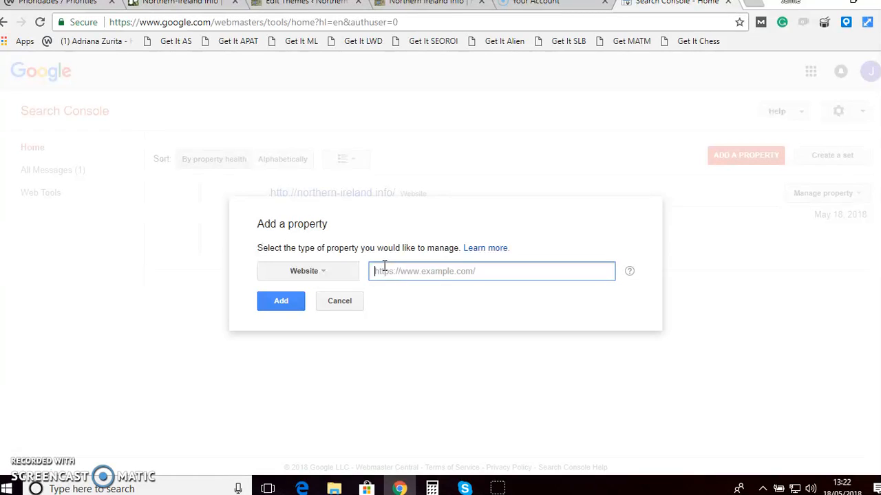
pyautogui.write('www.norther')
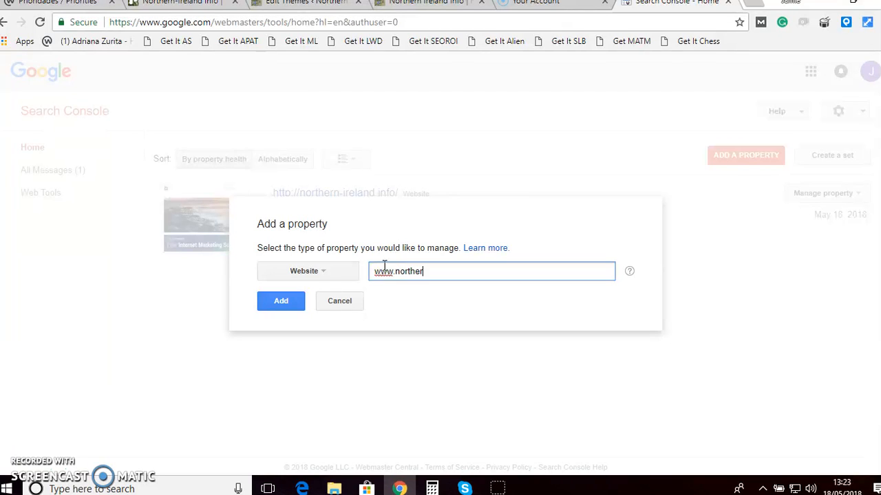
pyautogui.write('n-ireland.info')
pyautogui.click(284, 301)
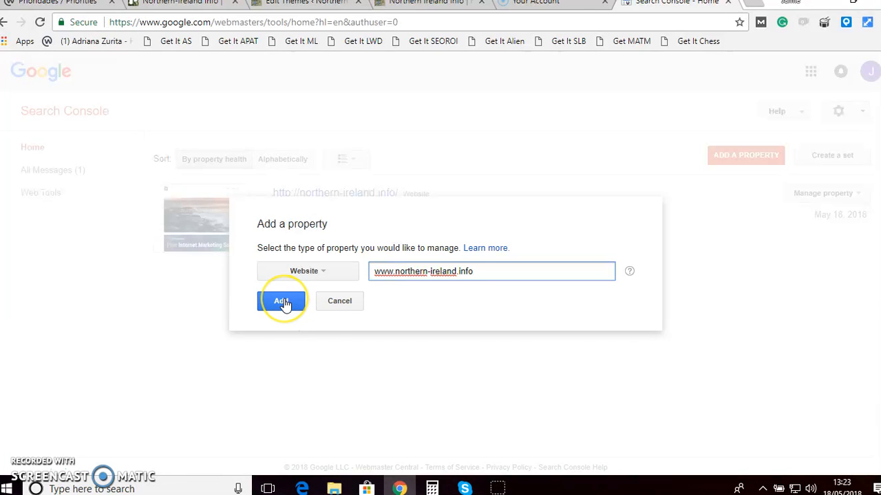
pyautogui.click(284, 303)
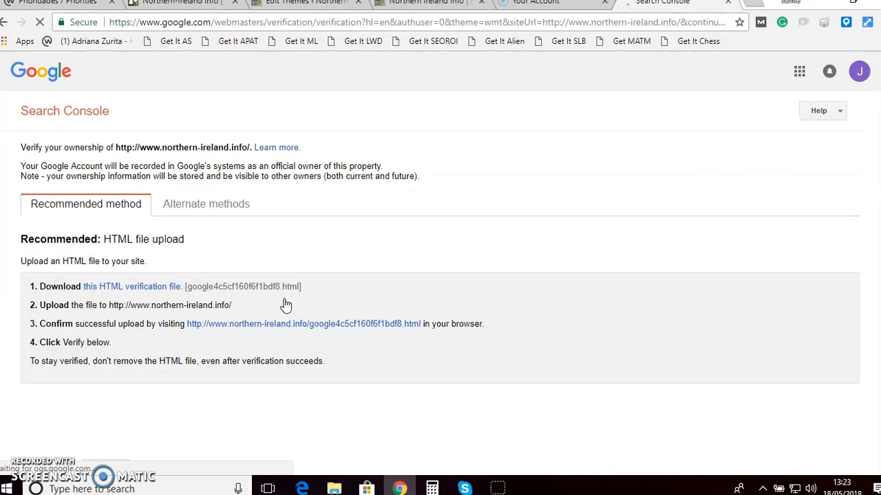
pyautogui.scroll(-1, 222, 292)
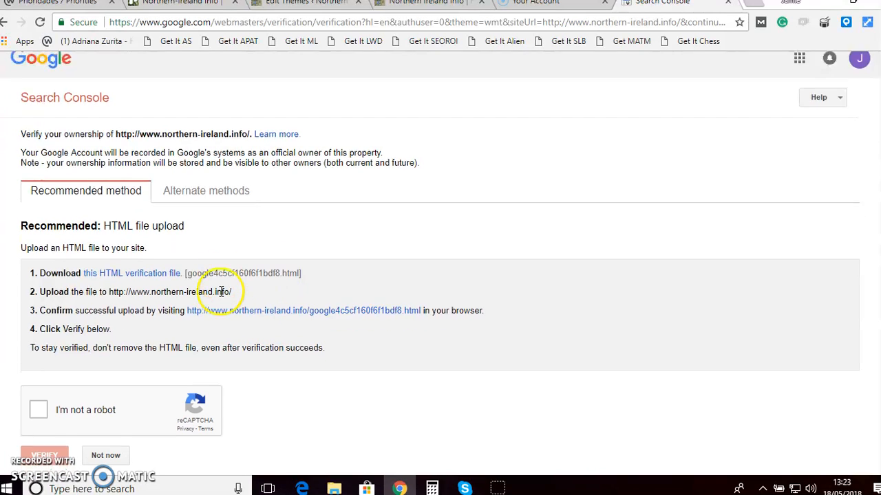
pyautogui.scroll(1, 132, 335)
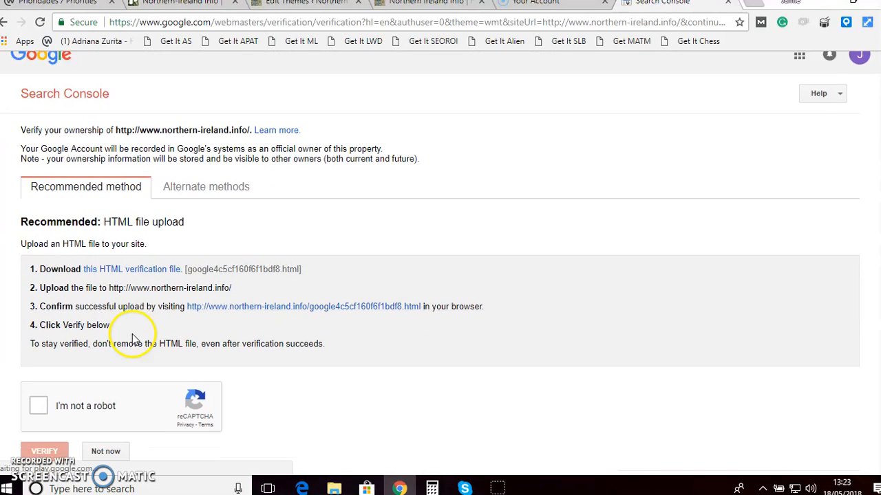
pyautogui.scroll(-1, 132, 335)
pyautogui.click(45, 374)
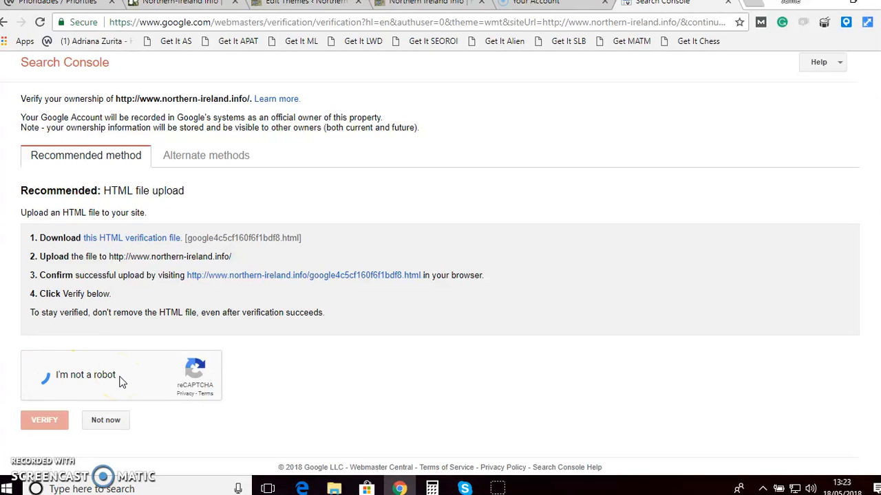
pyautogui.click(56, 421)
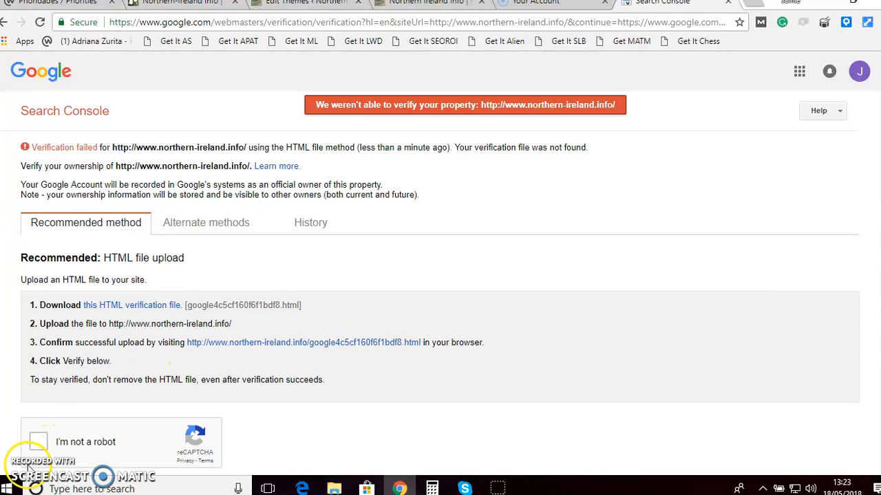
pyautogui.click(206, 222)
pyautogui.scroll(-3, 118, 329)
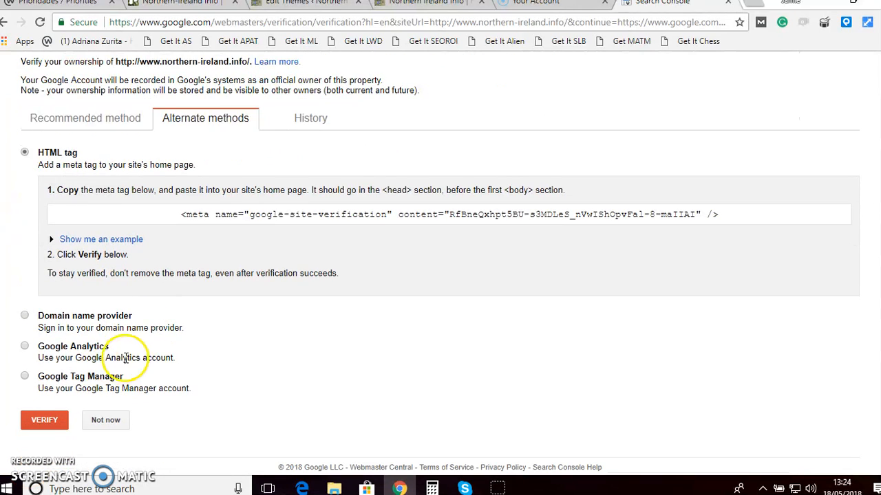
pyautogui.scroll(3, 125, 358)
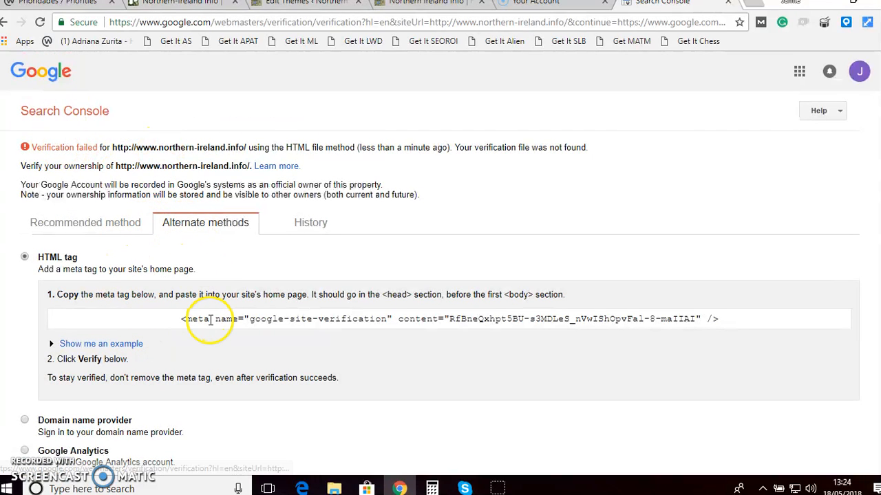
pyautogui.scroll(-1, 210, 320)
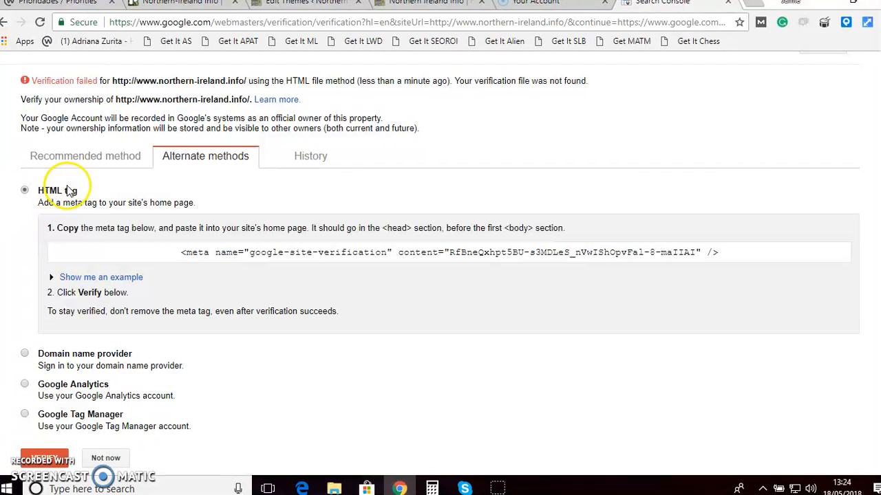
pyautogui.scroll(-1, 103, 289)
pyautogui.click(41, 421)
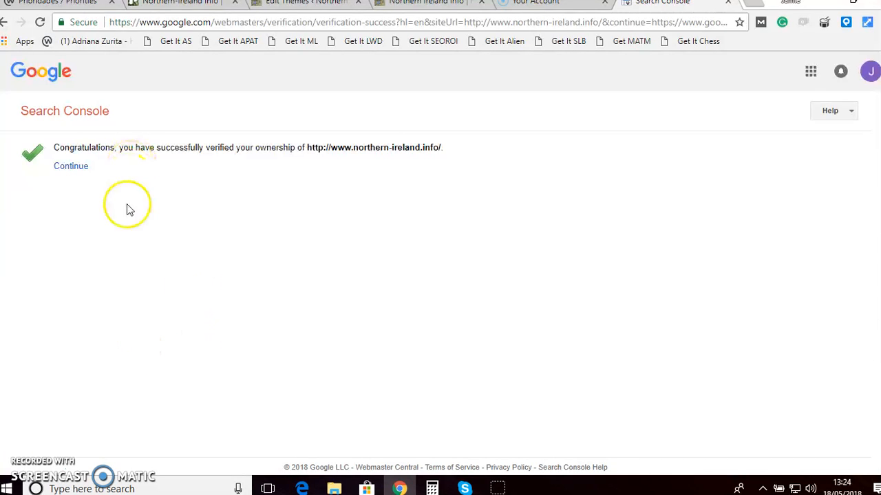
pyautogui.click(85, 166)
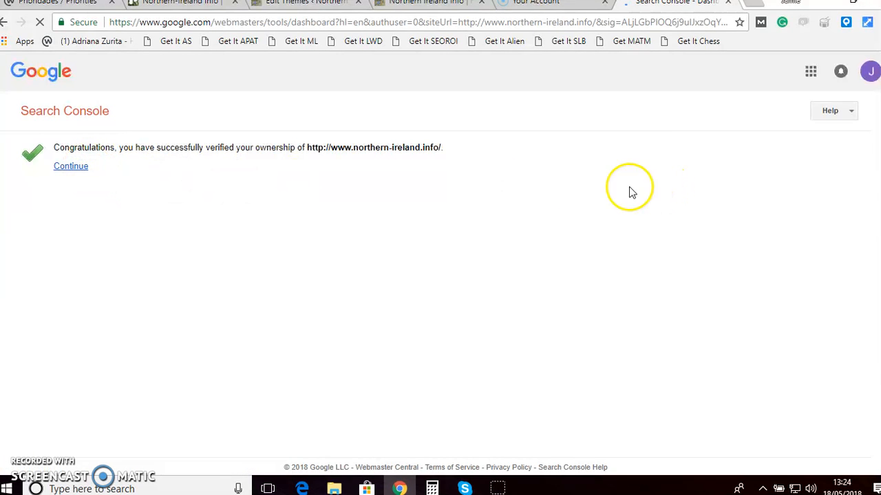